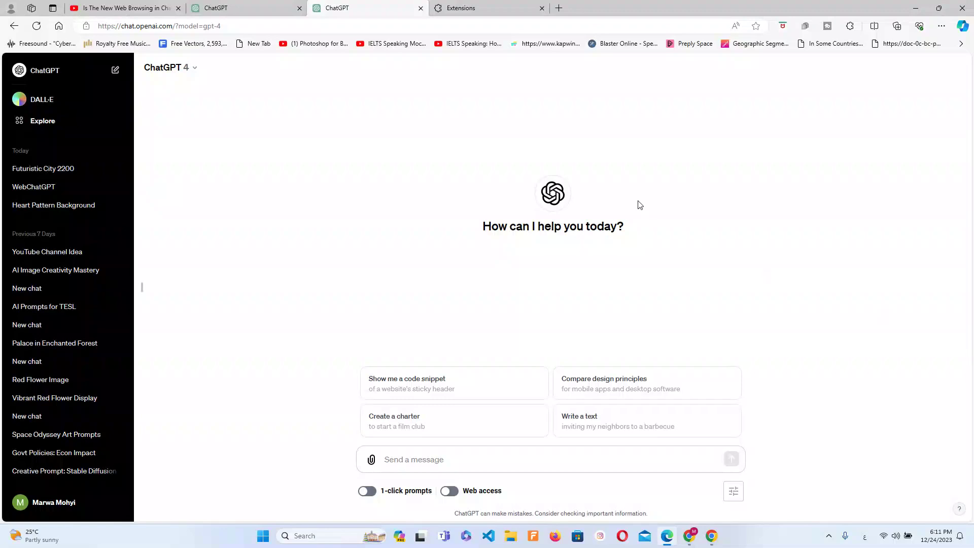
# Choose GPT-4 as the model for the new chat
pyautogui.click(193, 69)
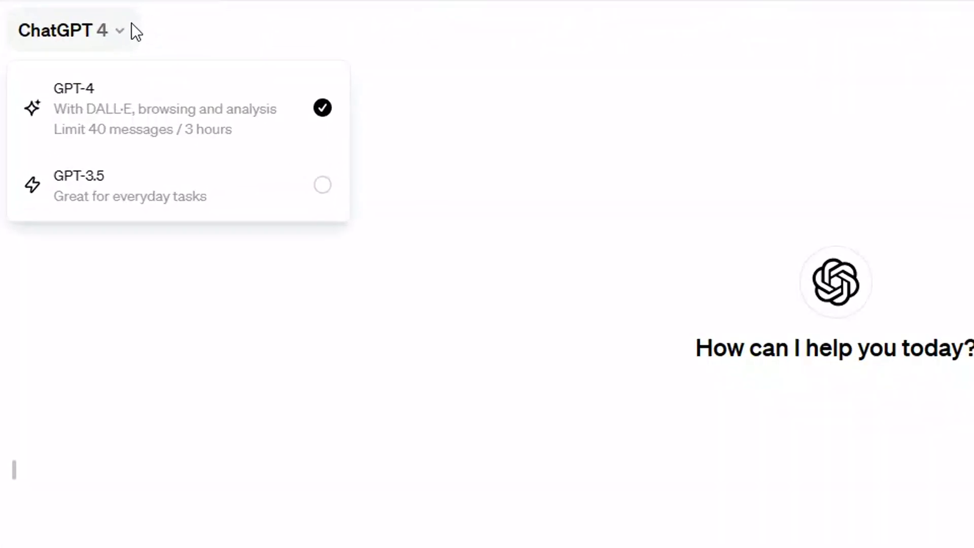
pyautogui.click(178, 106)
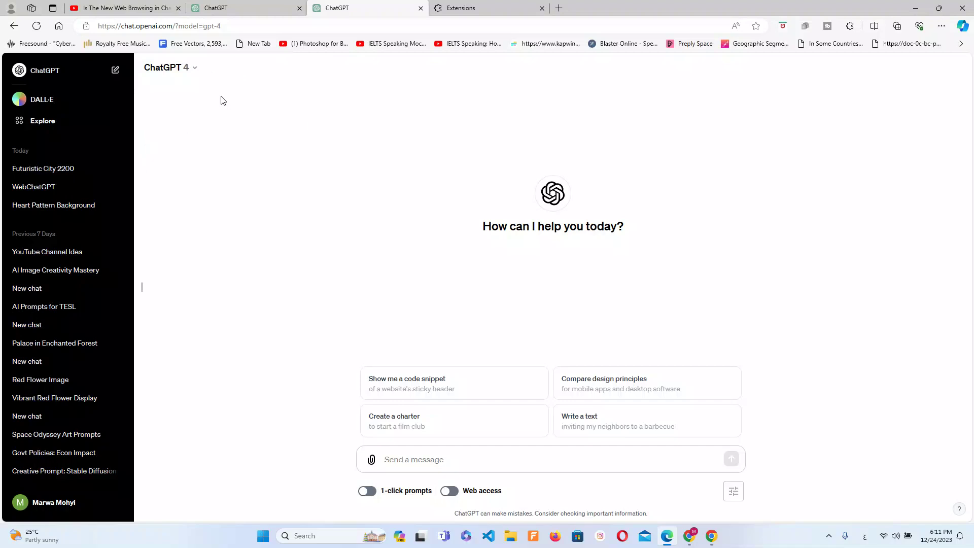
# Enable the Plugins beta feature in the account settings and close the settings
pyautogui.scroll(-10, 67, 355)
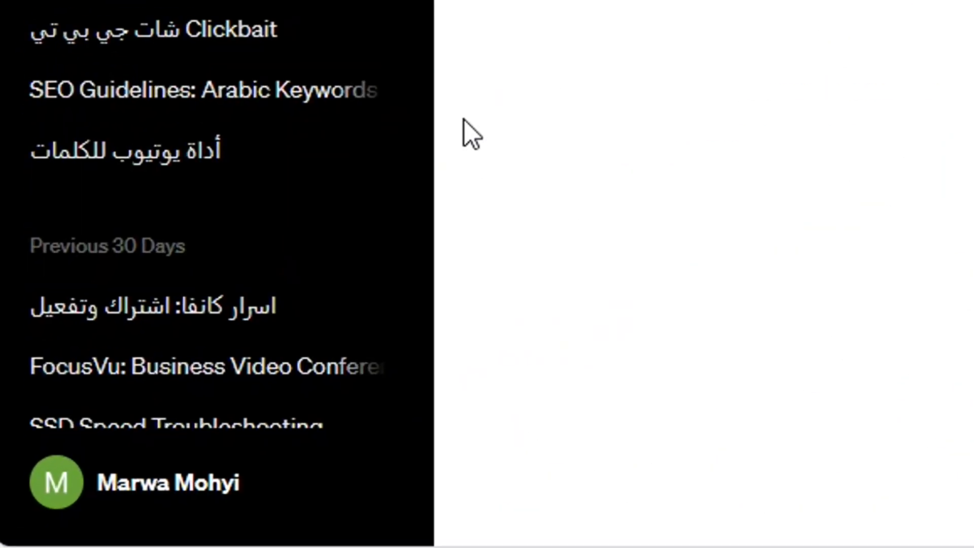
pyautogui.click(173, 494)
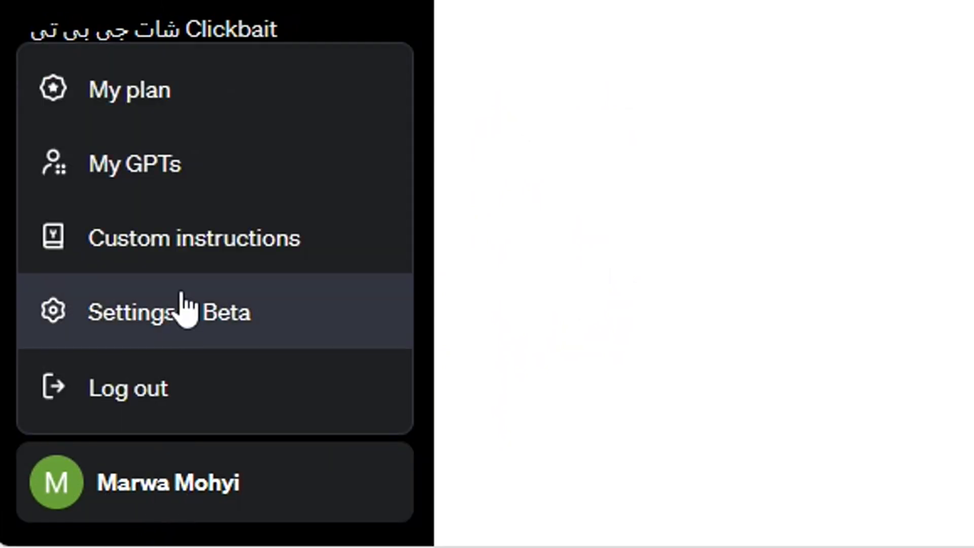
pyautogui.click(216, 332)
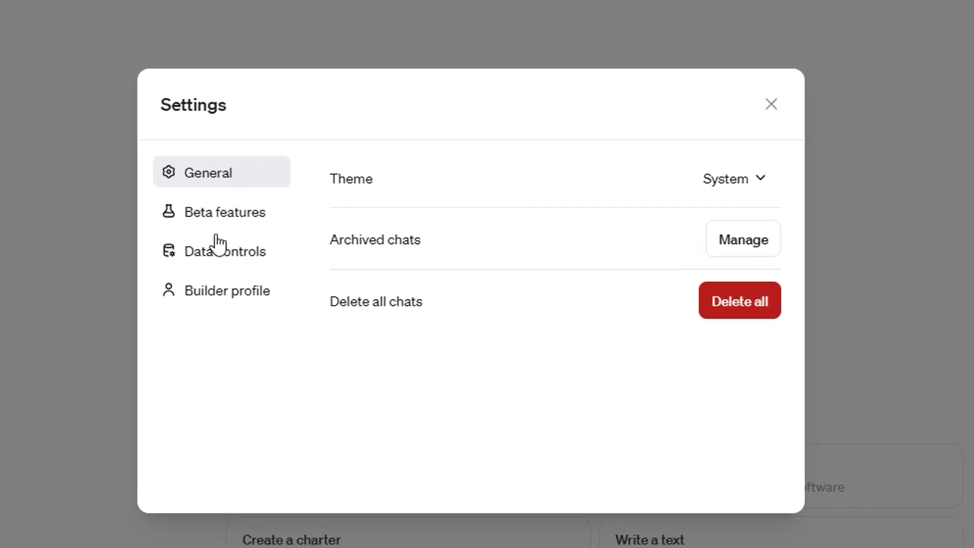
pyautogui.click(258, 218)
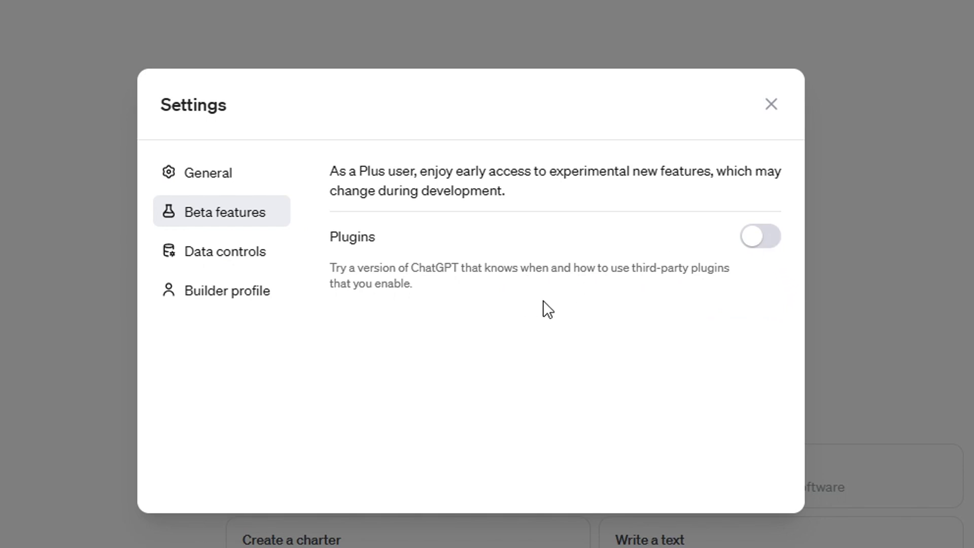
pyautogui.click(761, 241)
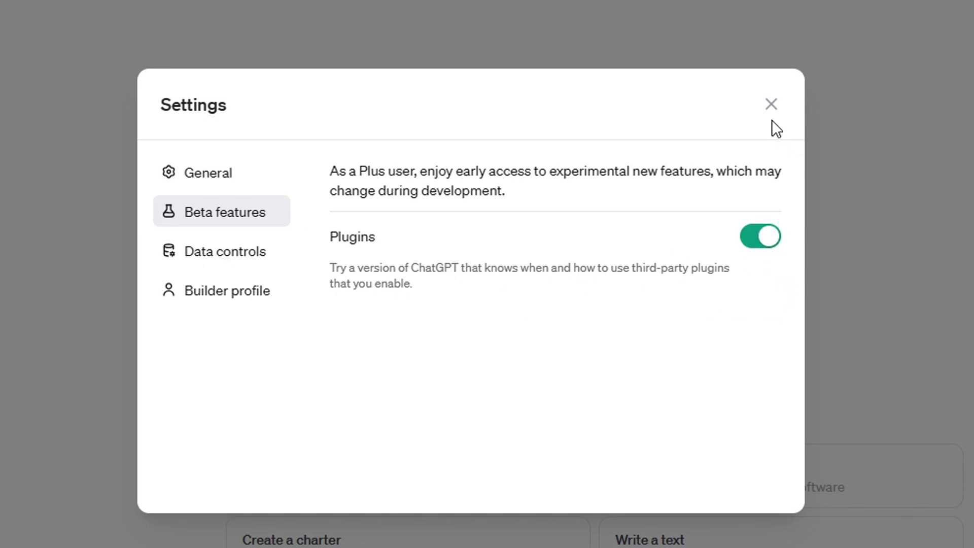
pyautogui.click(770, 105)
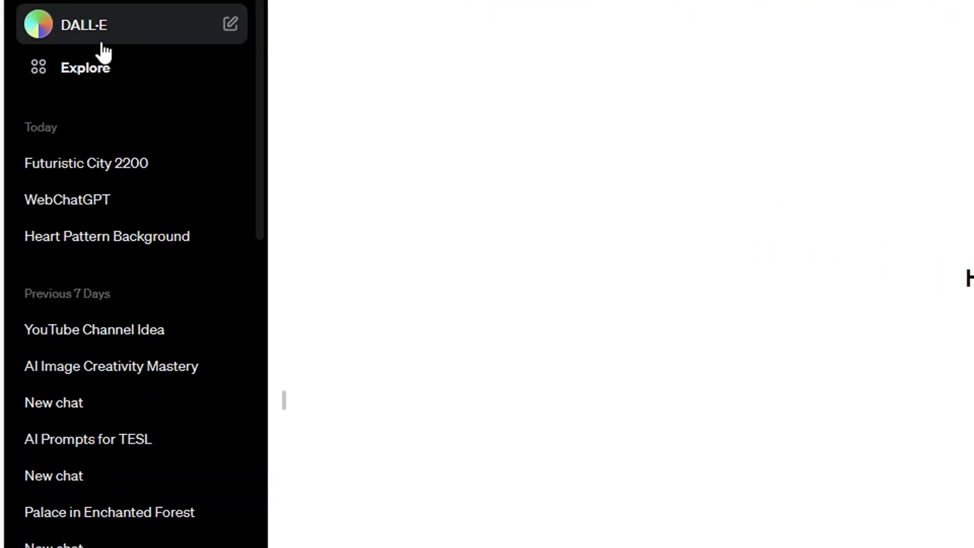
# Open the Explore page and look through the GPTs made by OpenAI, including the additional entries loaded on request
pyautogui.click(76, 81)
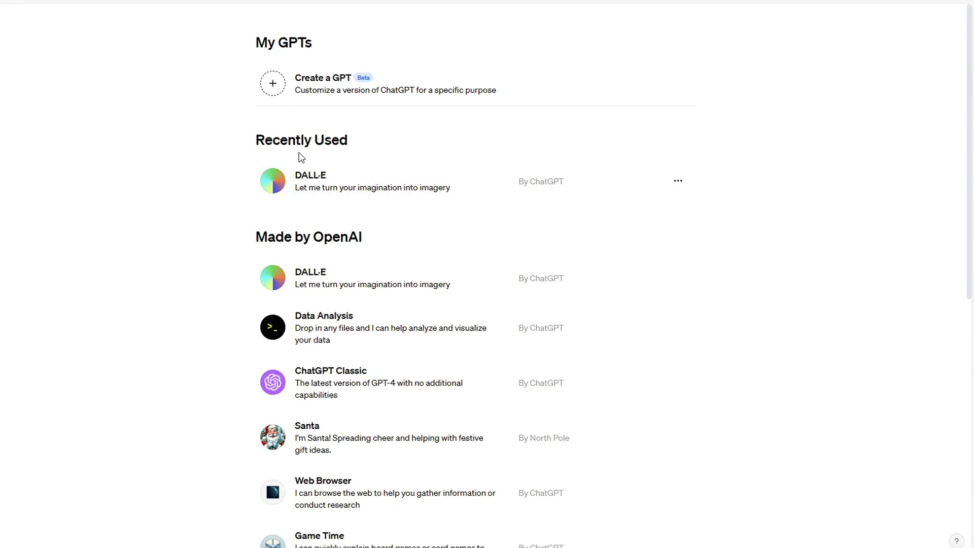
pyautogui.scroll(-5, 300, 202)
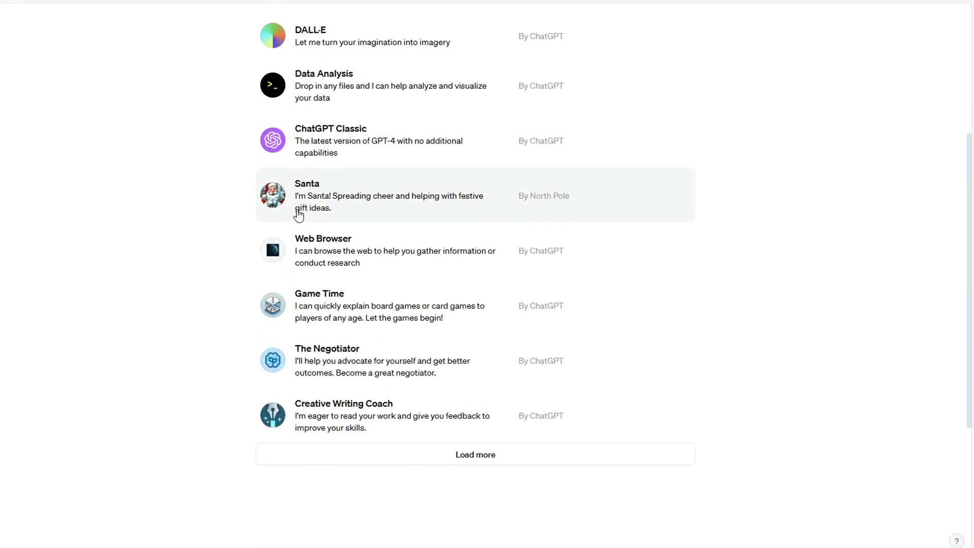
pyautogui.scroll(2, 298, 220)
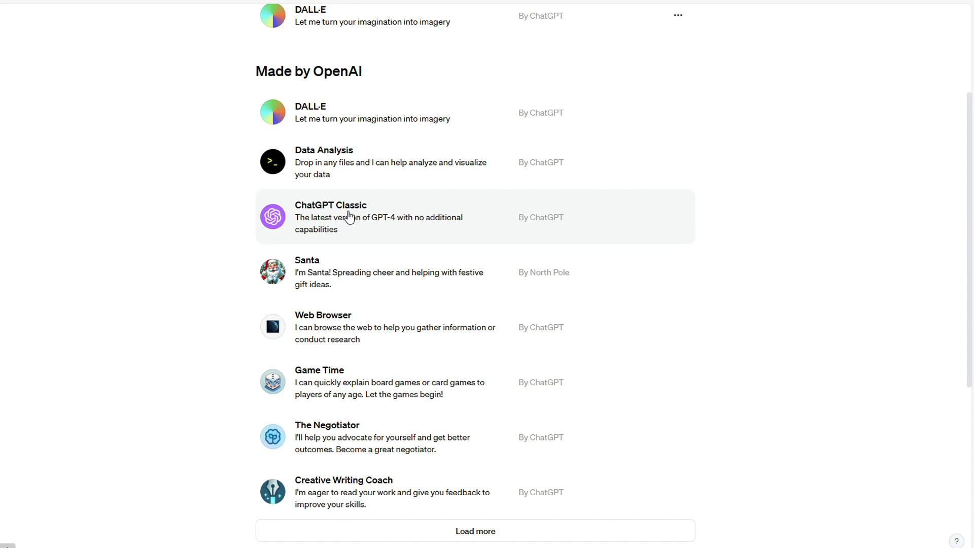
pyautogui.scroll(-2, 365, 284)
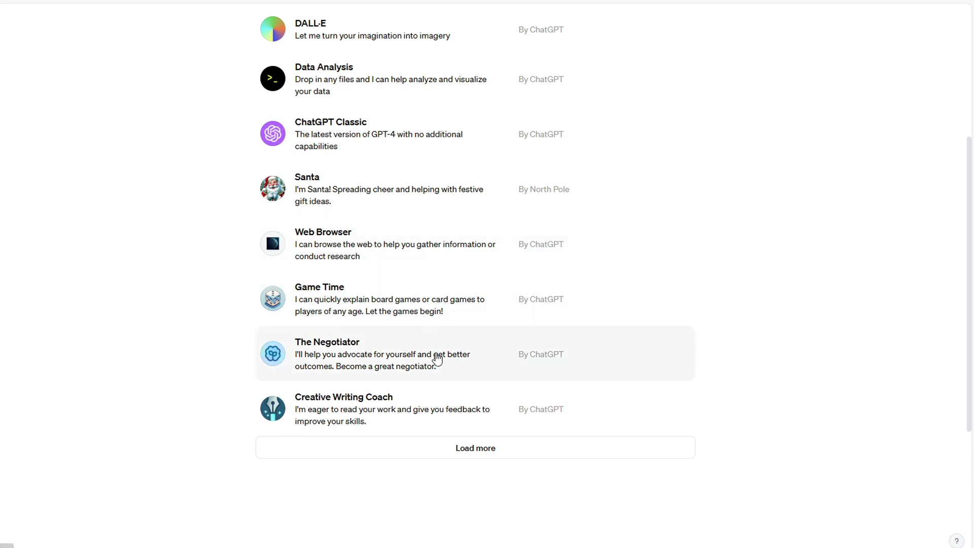
pyautogui.scroll(-2, 436, 358)
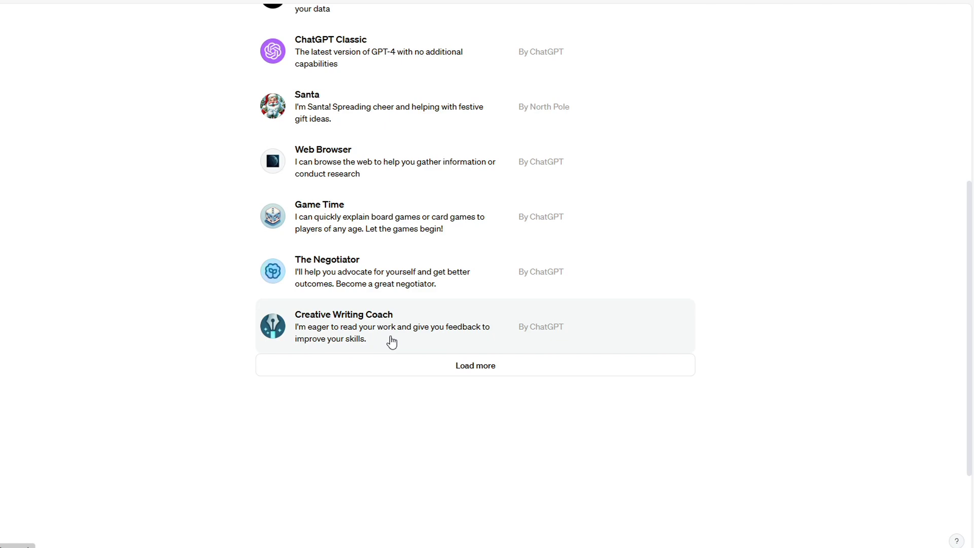
pyautogui.click(405, 370)
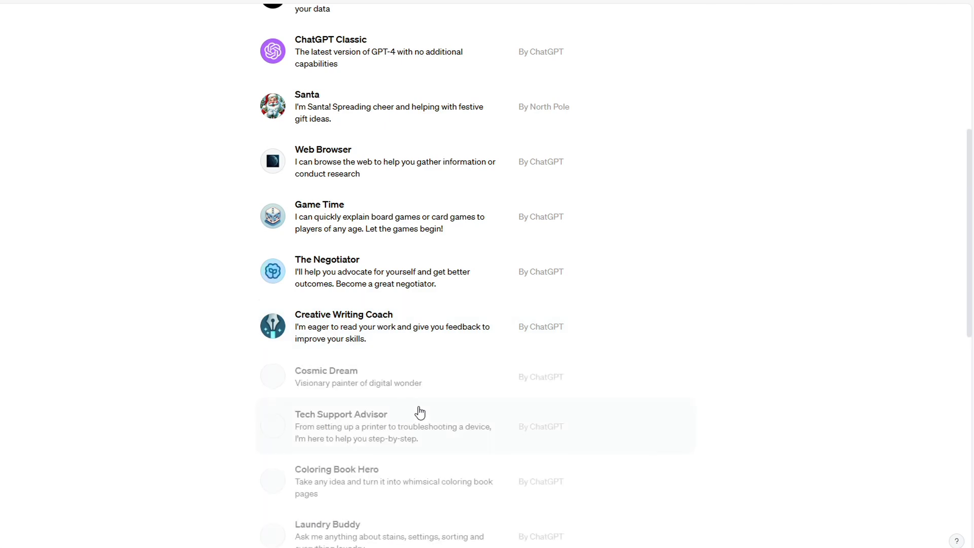
pyautogui.scroll(-7, 419, 411)
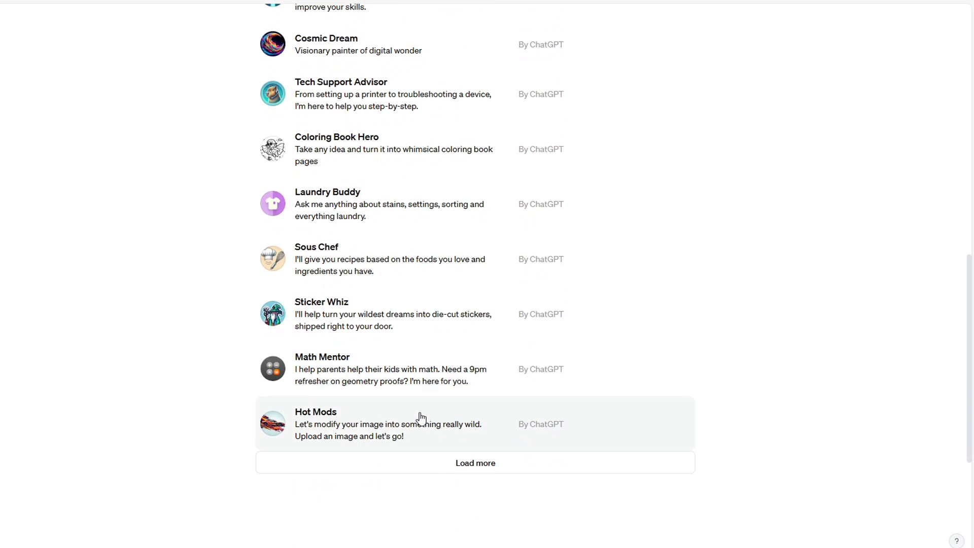
pyautogui.scroll(10, 430, 309)
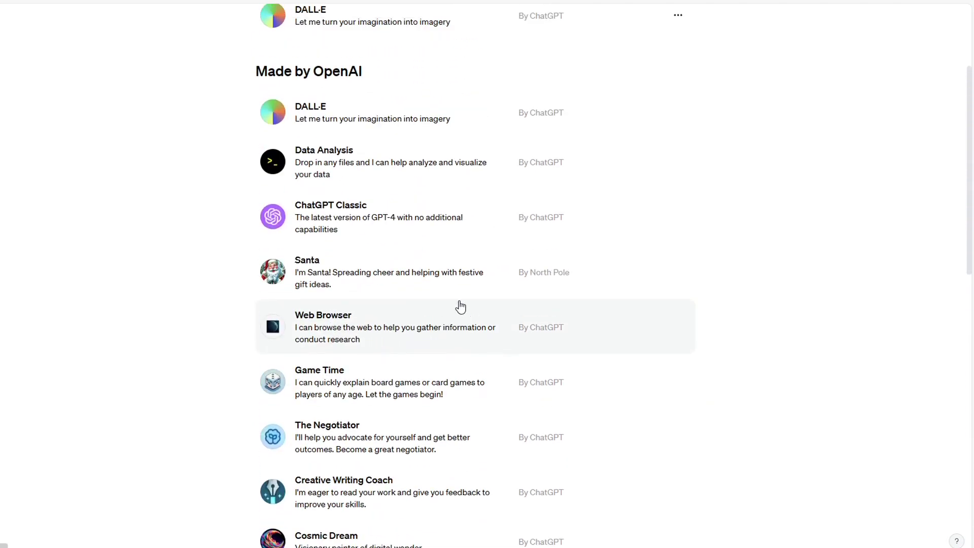
pyautogui.scroll(3, 416, 302)
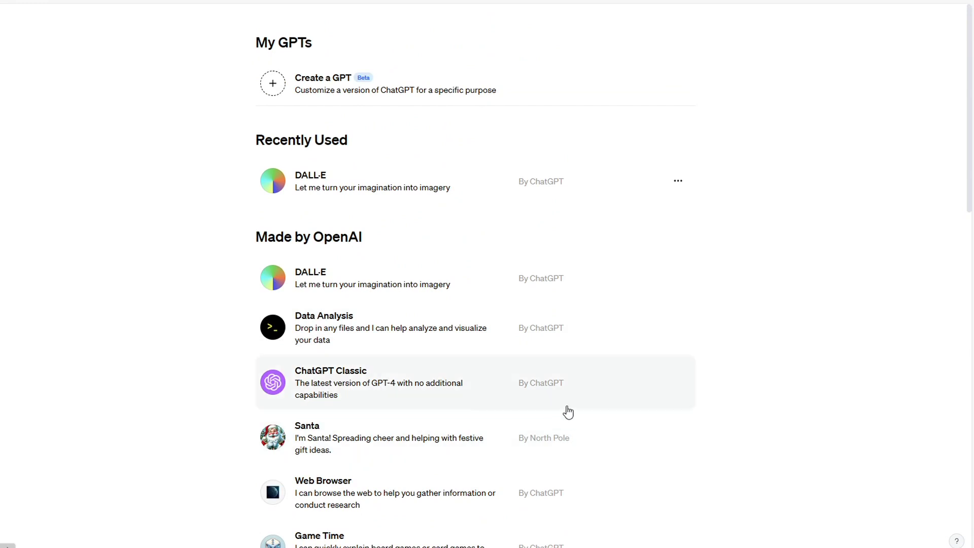
# Open the DALL·E GPT and submit the prompt "Create an amazing shot for pyramids in the night"
pyautogui.click(325, 279)
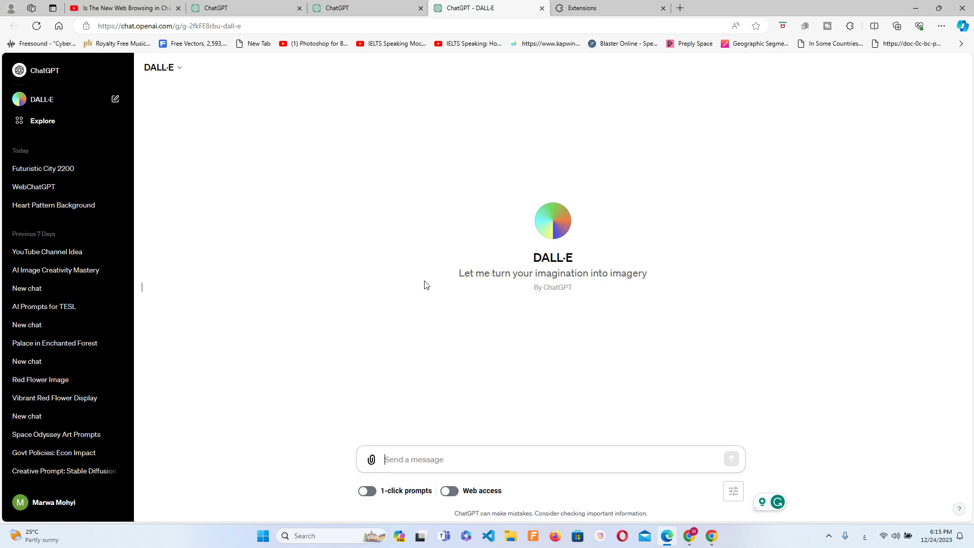
pyautogui.write('Create an amazing shot for pyramids in the night')
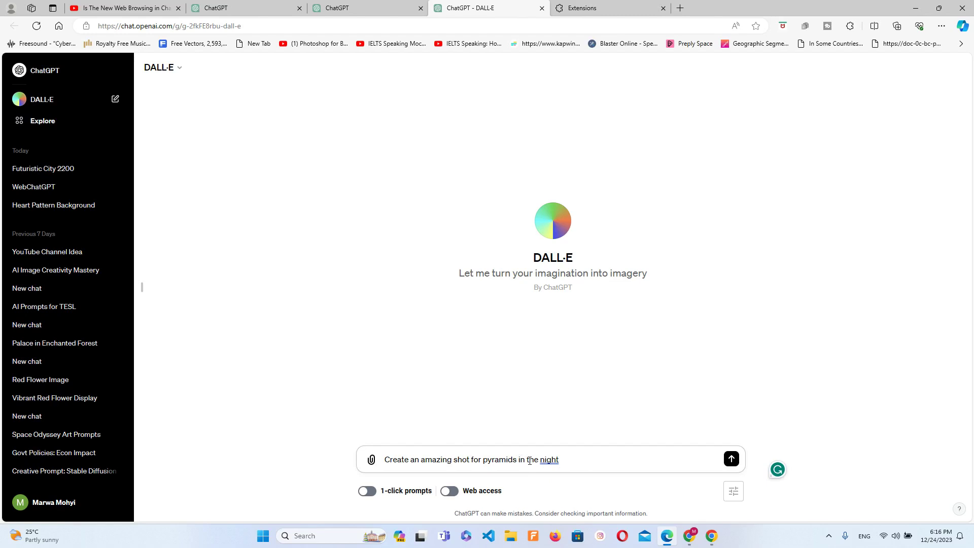
pyautogui.click(730, 459)
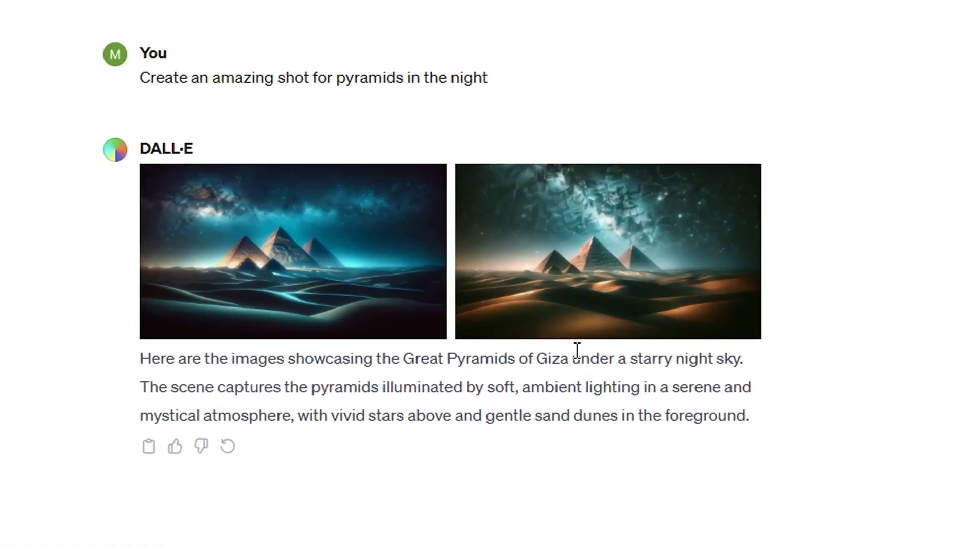
# View both generated pyramid images enlarged, compare them, and return to the chat
pyautogui.click(245, 282)
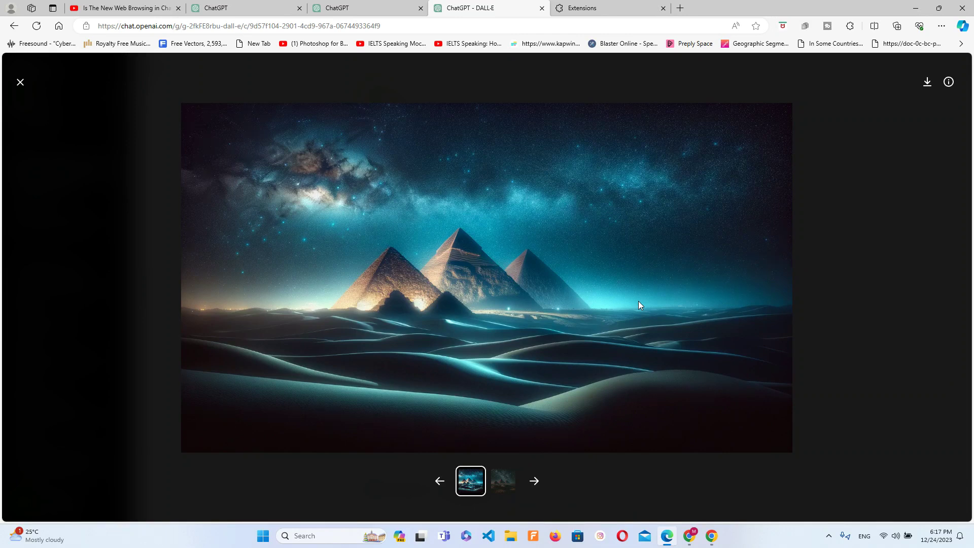
pyautogui.click(503, 486)
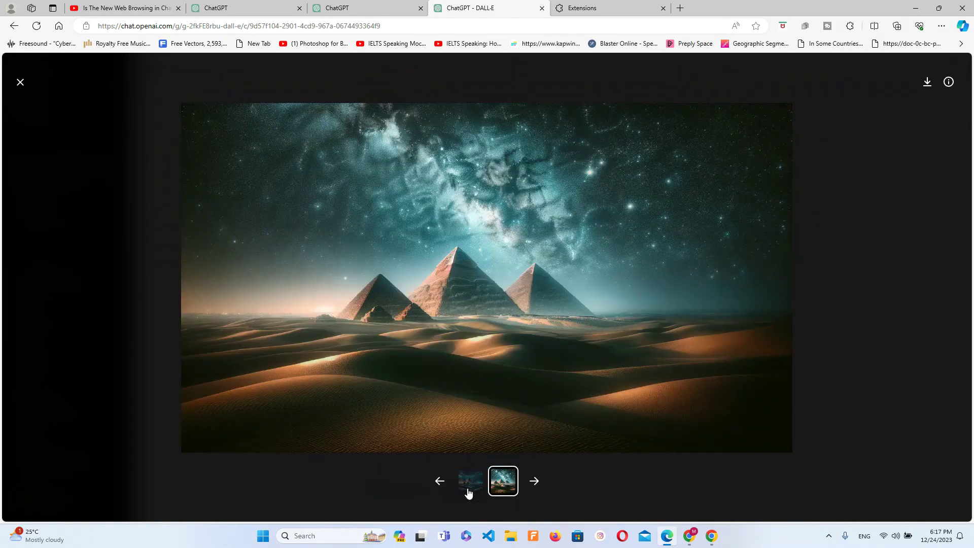
pyautogui.click(474, 492)
pyautogui.click(501, 486)
pyautogui.click(20, 83)
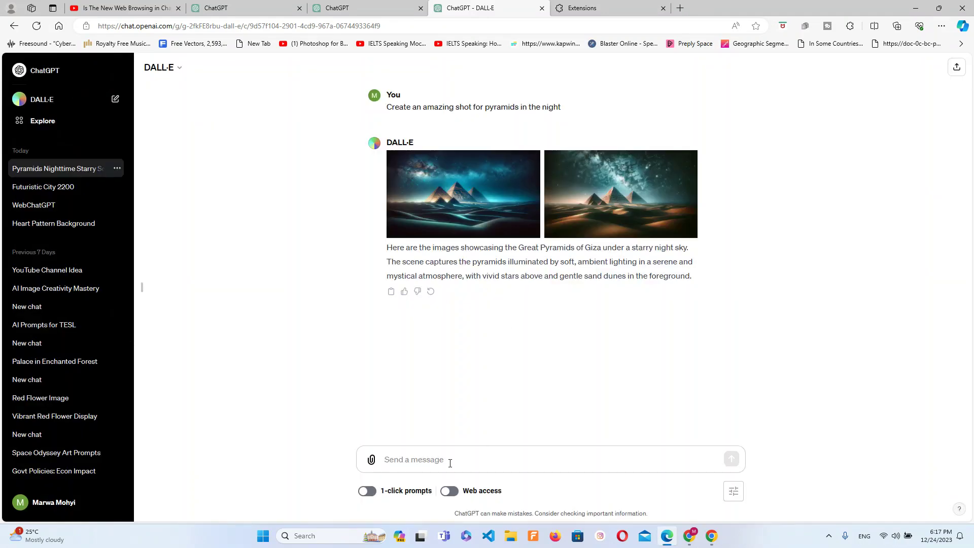
# Submit the image prompt "Cars in london street in 1940" in the same DALL·E chat
pyautogui.click(401, 455)
pyautogui.write('Cars in london street in 1940')
pyautogui.press('Return')
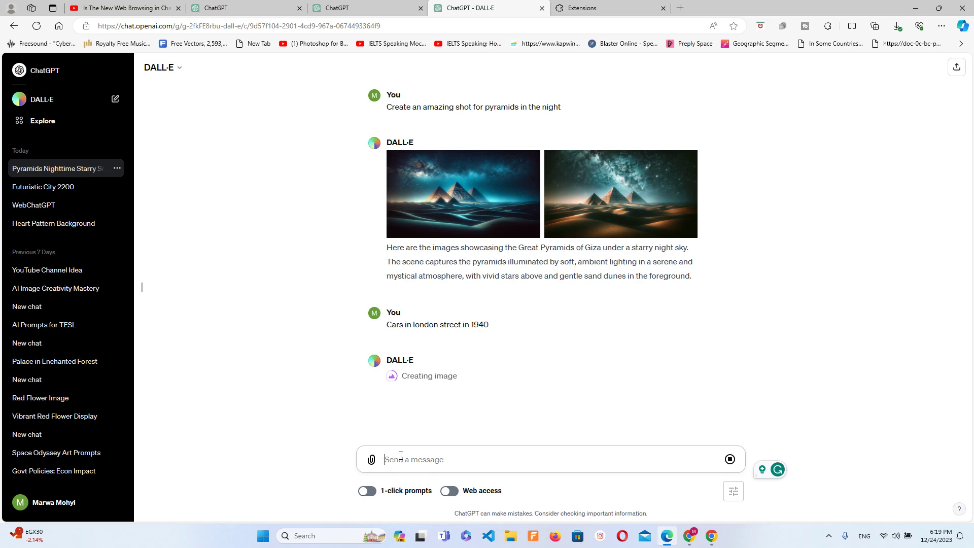
# View both generated London street images enlarged and return to the chat
pyautogui.click(621, 348)
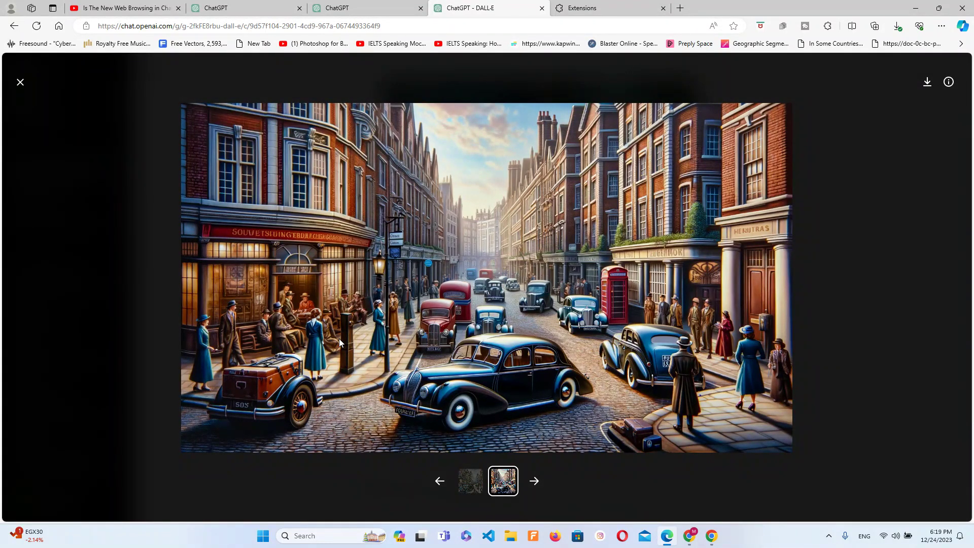
pyautogui.click(469, 487)
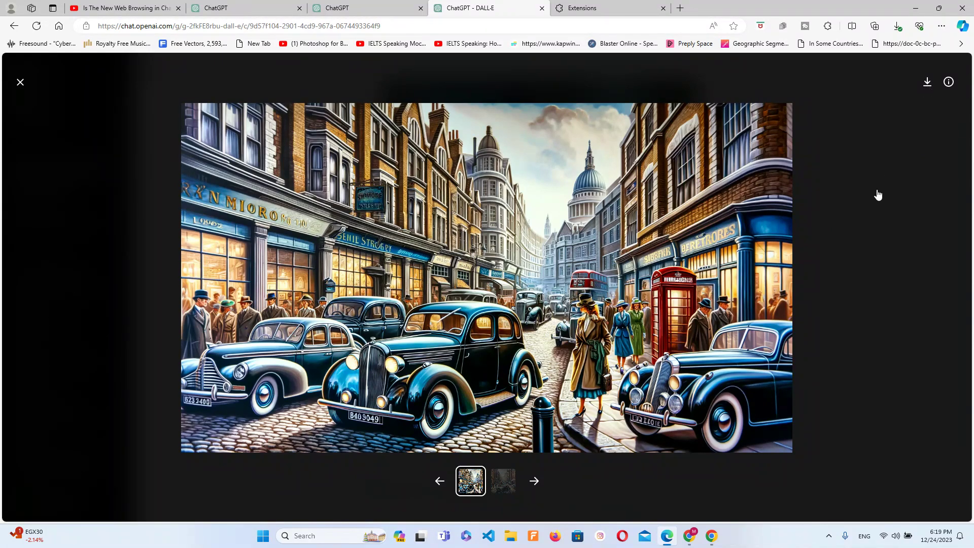
pyautogui.click(21, 83)
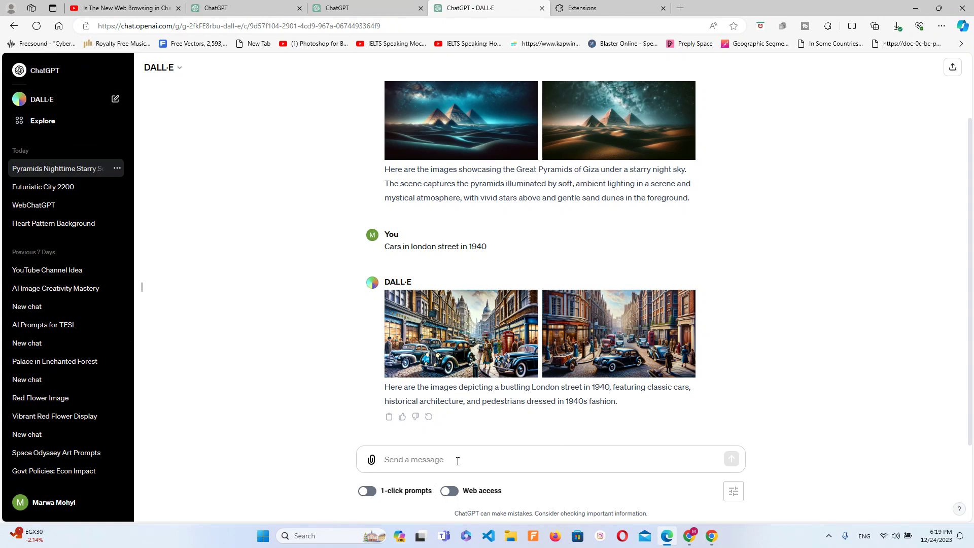
# Submit the image prompt "The life on the mars" in the same DALL·E chat
pyautogui.write('a')
pyautogui.press('BackSpace')
pyautogui.write('T')
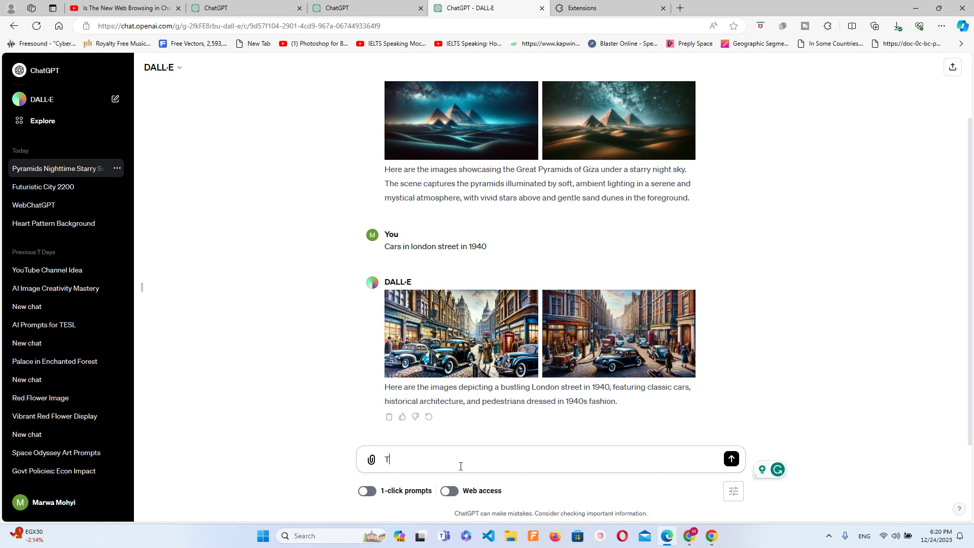
pyautogui.write('he life on the mars')
pyautogui.press('Return')
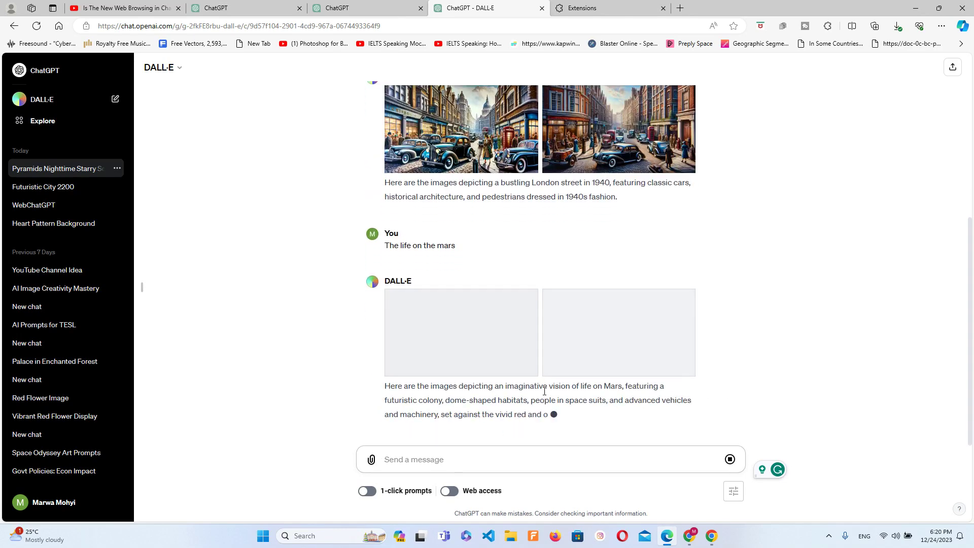
# View both generated Mars colony images enlarged, compare them, and return to the chat
pyautogui.click(513, 340)
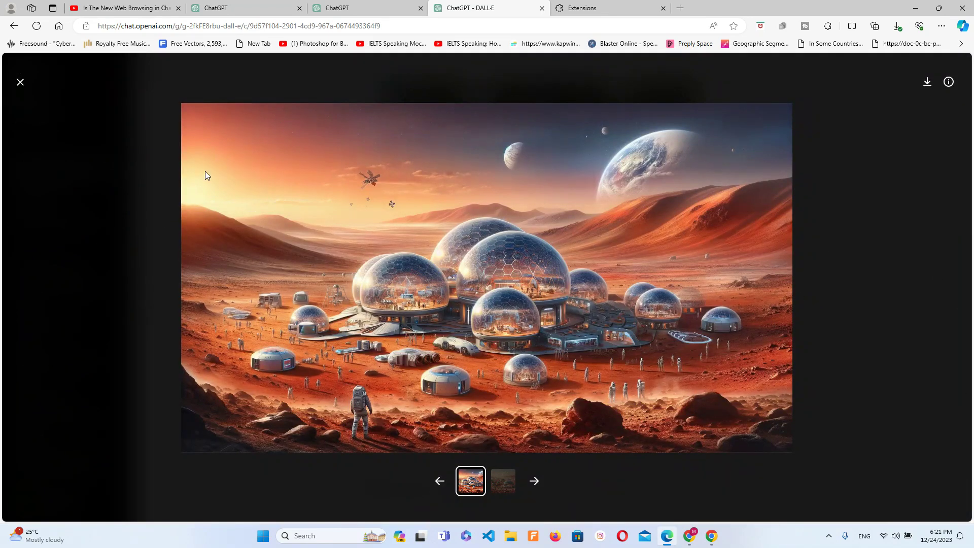
pyautogui.click(509, 487)
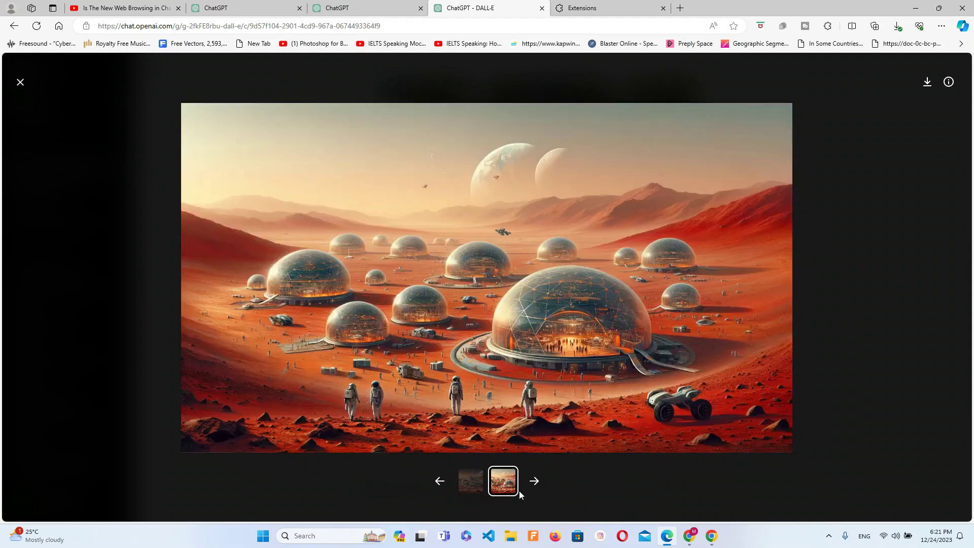
pyautogui.click(474, 489)
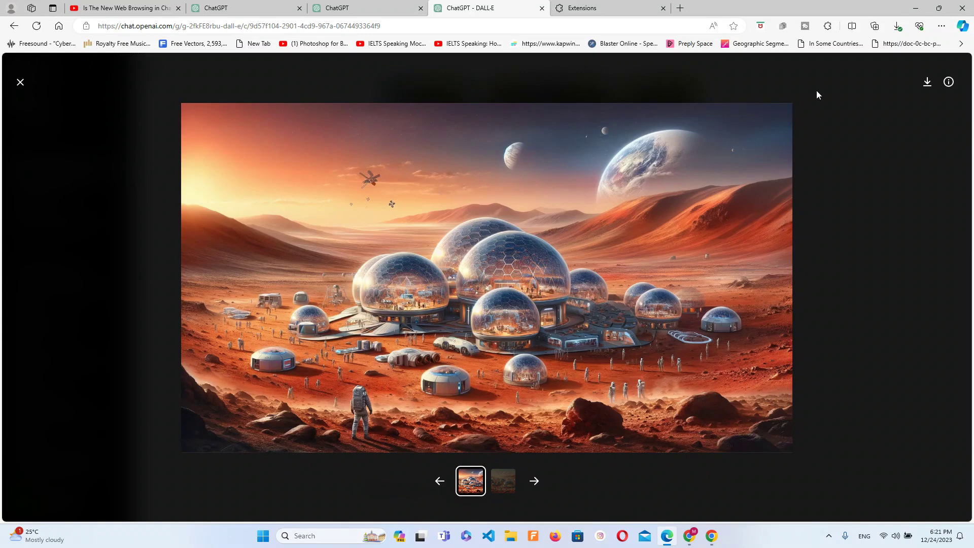
pyautogui.click(21, 84)
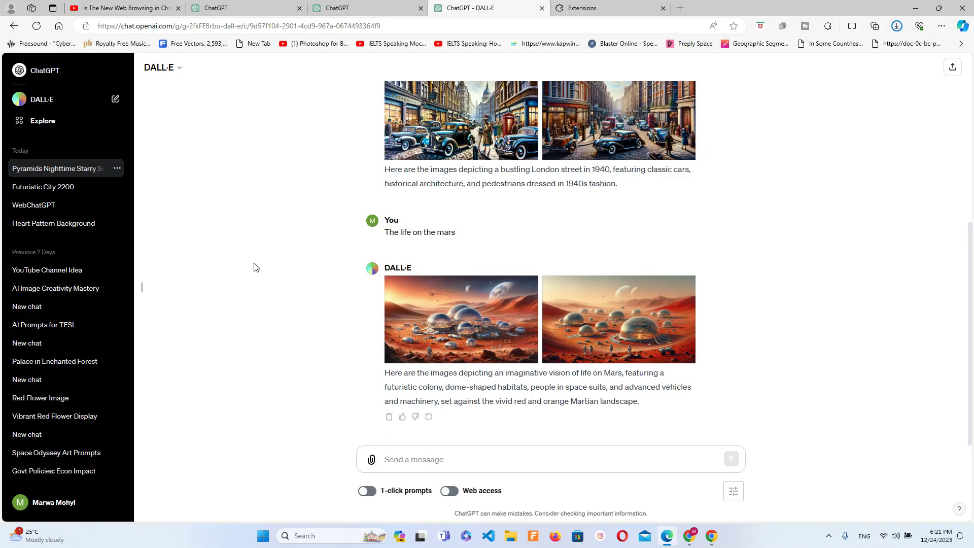